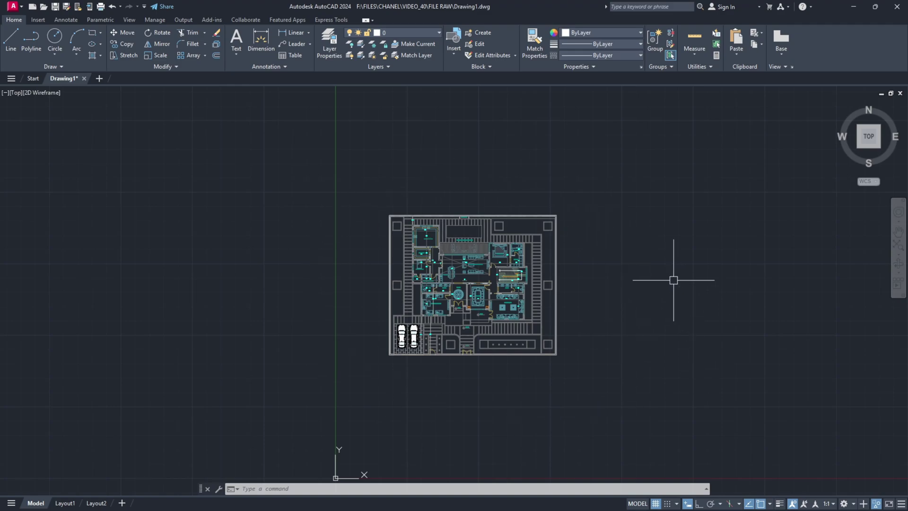
Step: Run OVERKILL on all 11354 plan objects, deleting 140 duplicates and 540 overlapping objects
scroll(487, 303, up, 3)
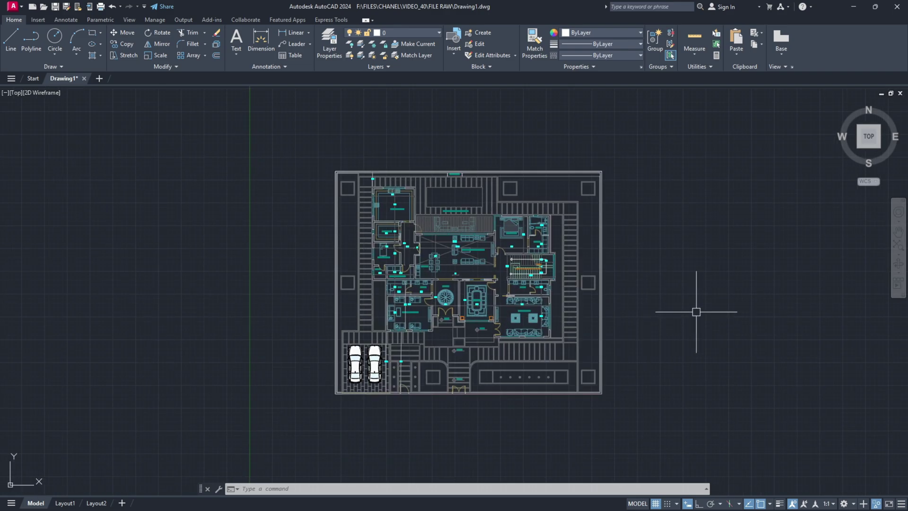
text(OVERKILL)
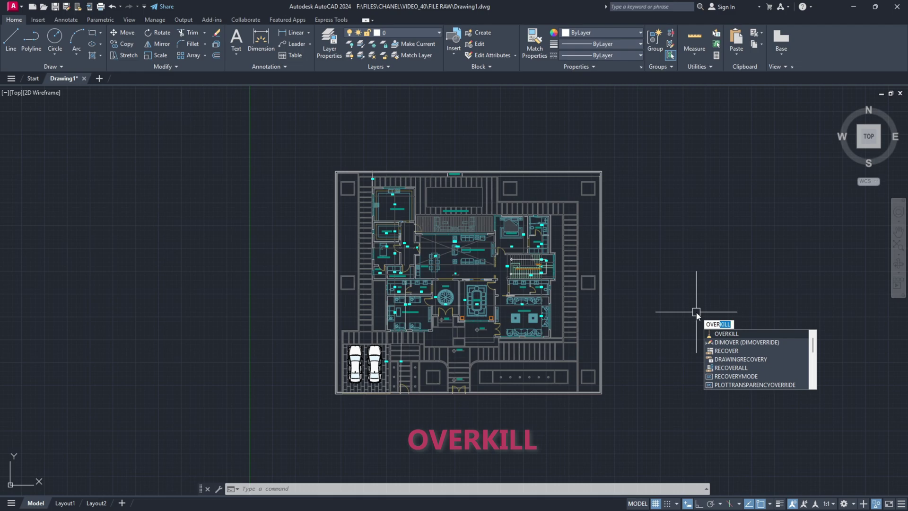
key(Return)
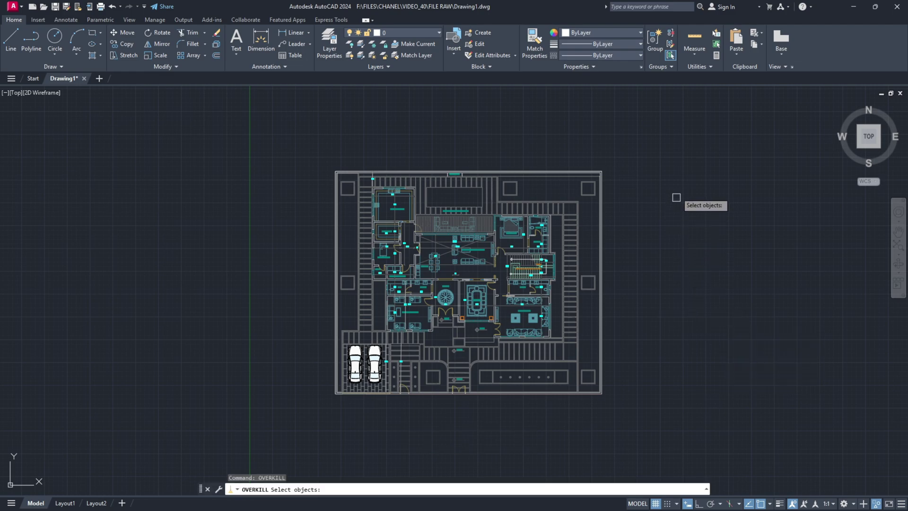
click(680, 127)
click(293, 432)
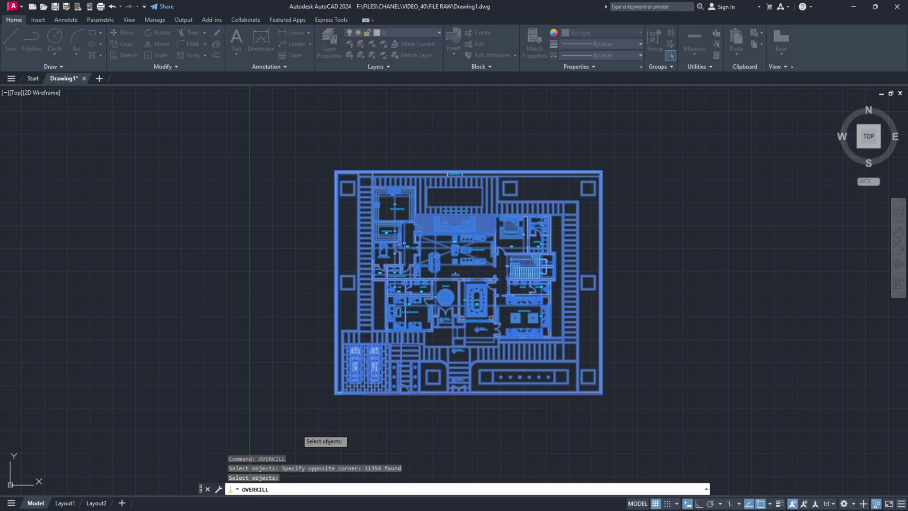
key(Return)
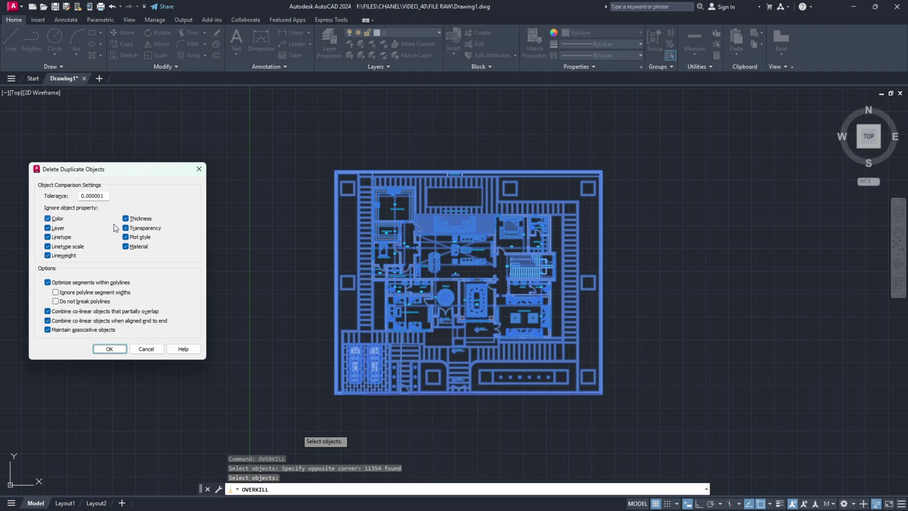
click(108, 349)
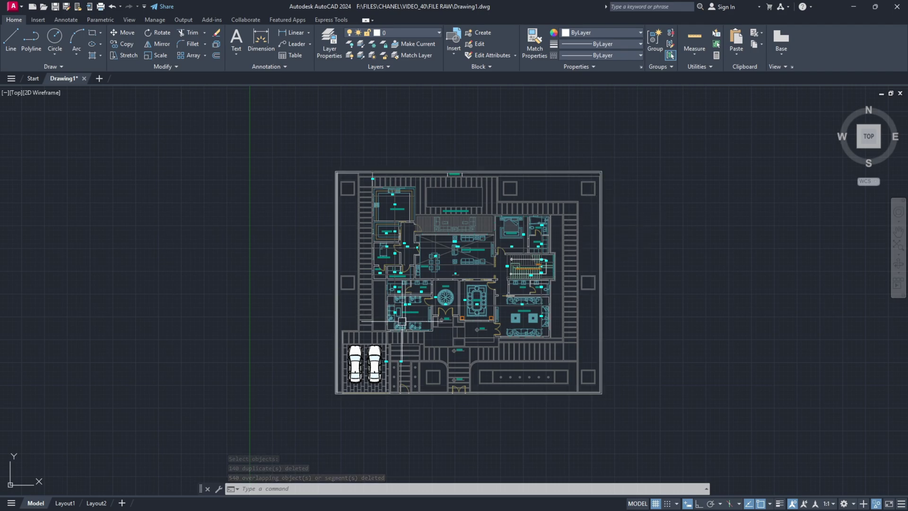
mouse_move(682, 249)
middle_down()
mouse_move(698, 235)
mouse_move(565, 246)
mouse_move(596, 245)
middle_up()
scroll(689, 241, down, 2)
Step: Draw a 4200 × 2970 rectangle with RECTANG from a corner below the plan
scroll(601, 269, down, 3)
scroll(569, 294, up, 1)
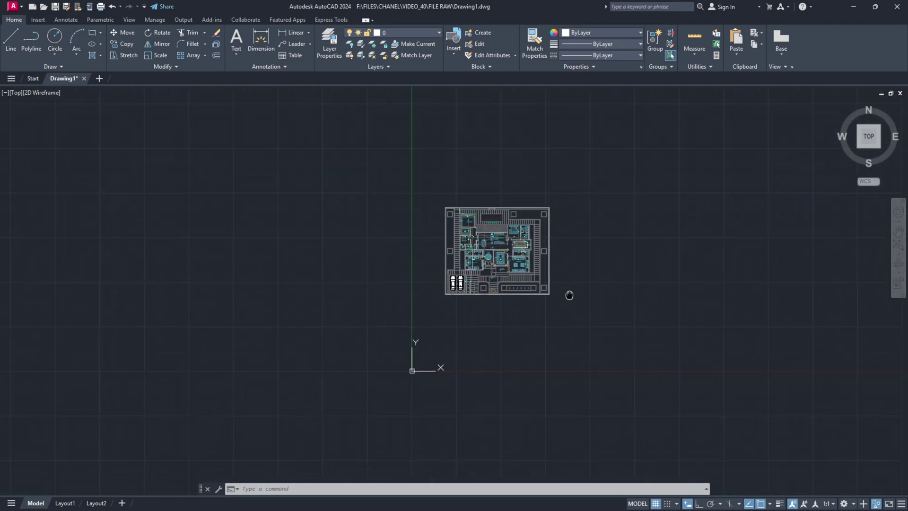
text(REC)
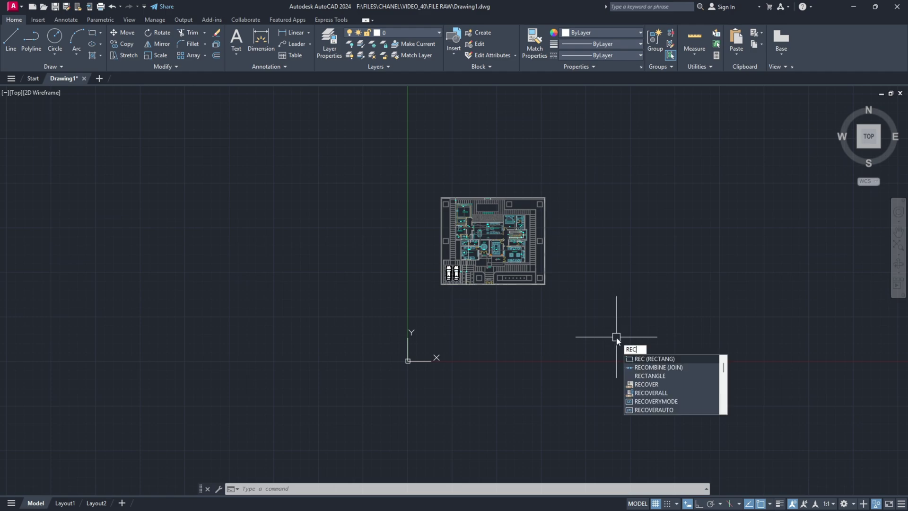
key(Return)
click(590, 386)
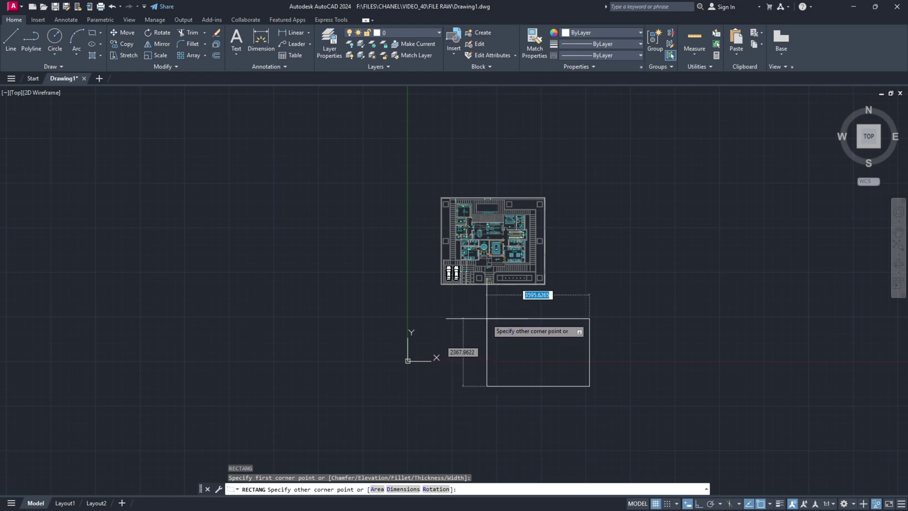
text(4200)
key(Tab)
text(2)
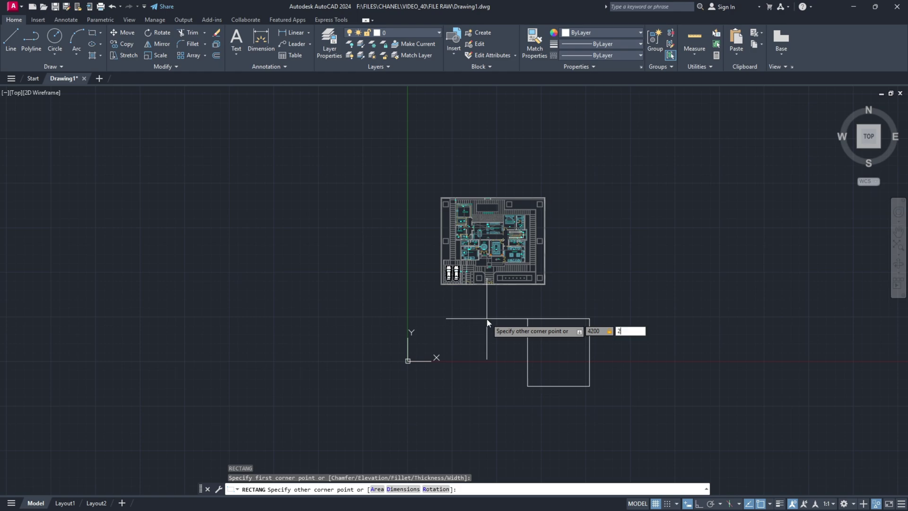
key(Return)
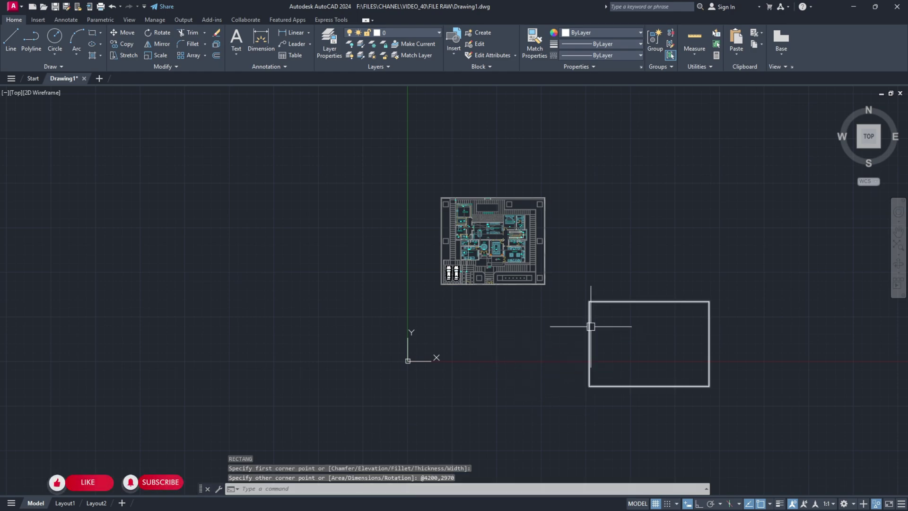
Step: Move the 4200 × 2970 rectangle from its bottom-left corner so it surrounds the floor plan
click(605, 386)
text(m)
key(Return)
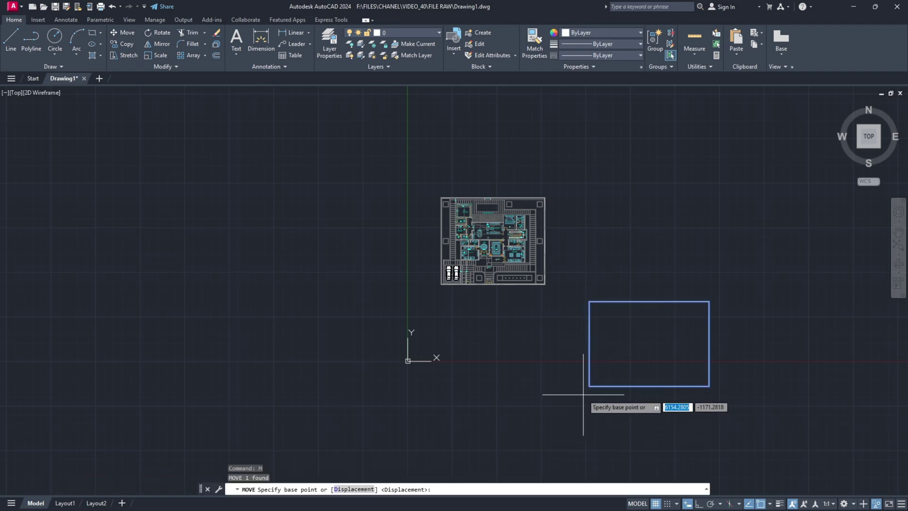
click(589, 387)
scroll(435, 291, up, 2)
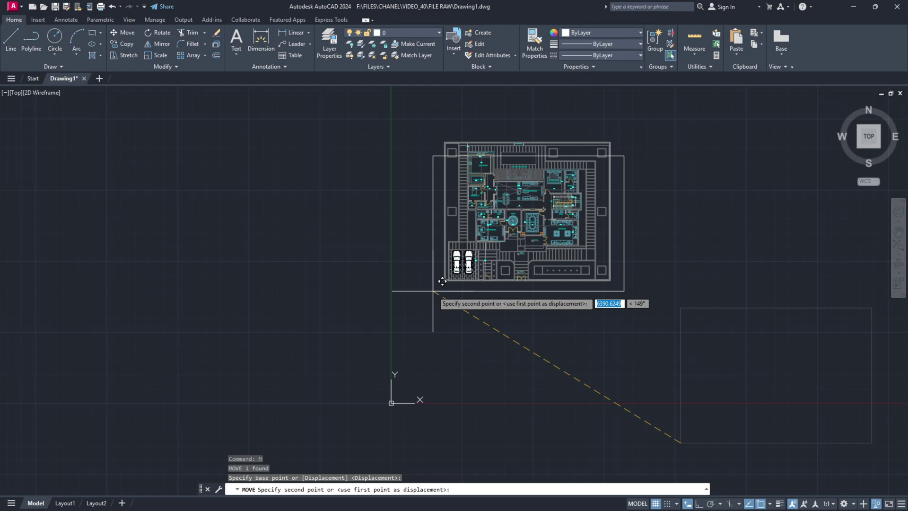
click(438, 288)
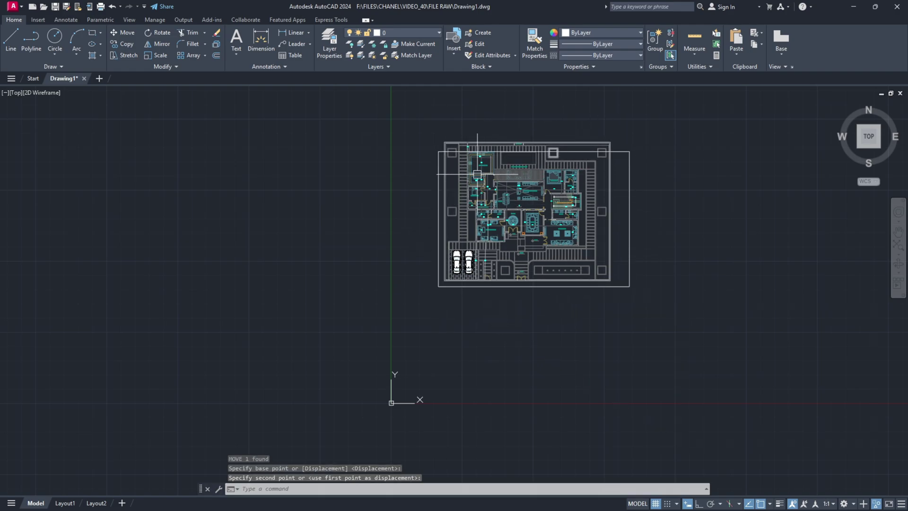
middle_drag(562, 181, 530, 222)
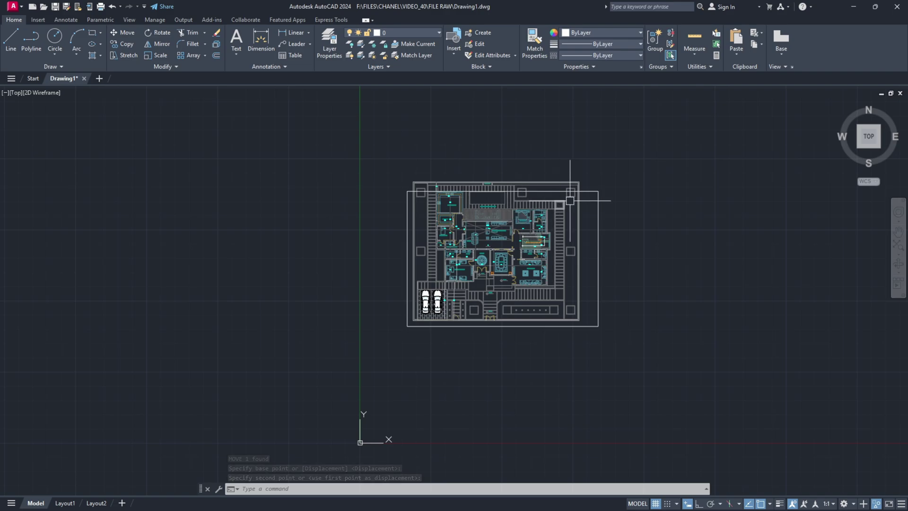
Step: Recolour the rectangle around the plan red (237,31,36)
click(588, 189)
click(592, 33)
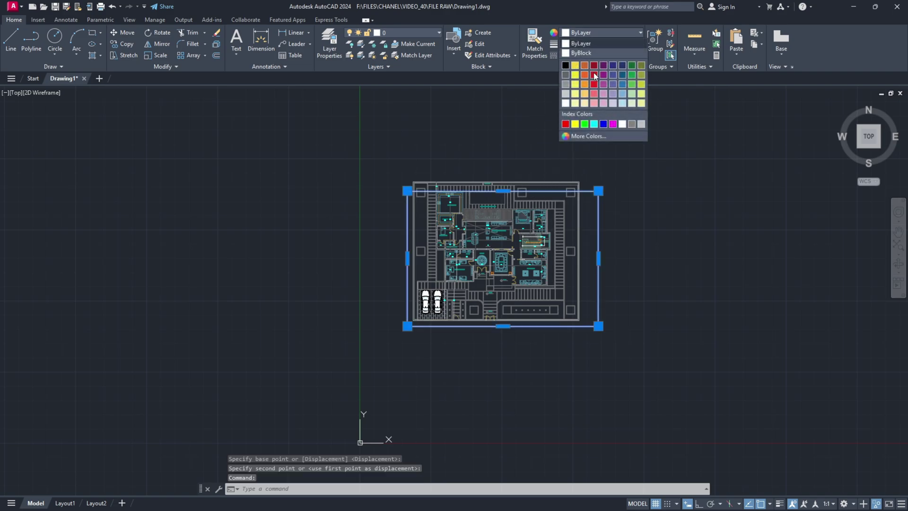
click(597, 89)
key(Escape)
scroll(577, 185, up, 2)
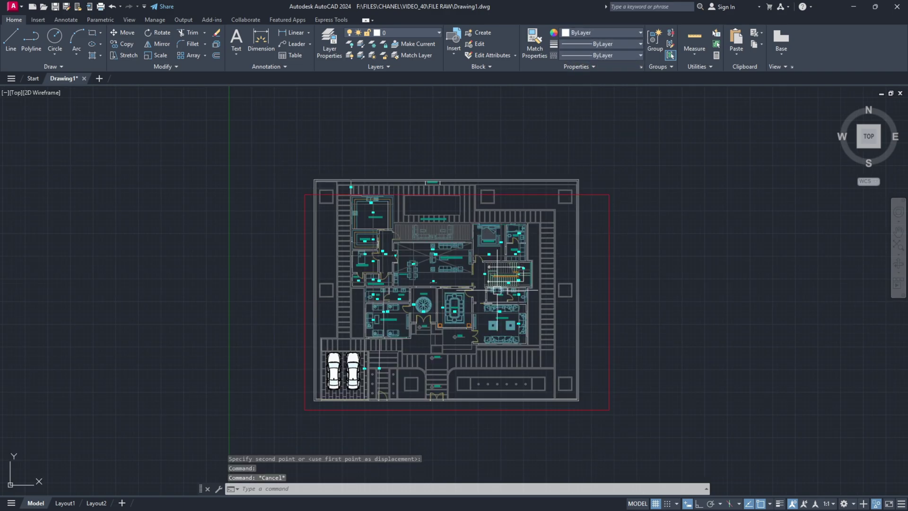
middle_drag(578, 185, 619, 138)
click(375, 367)
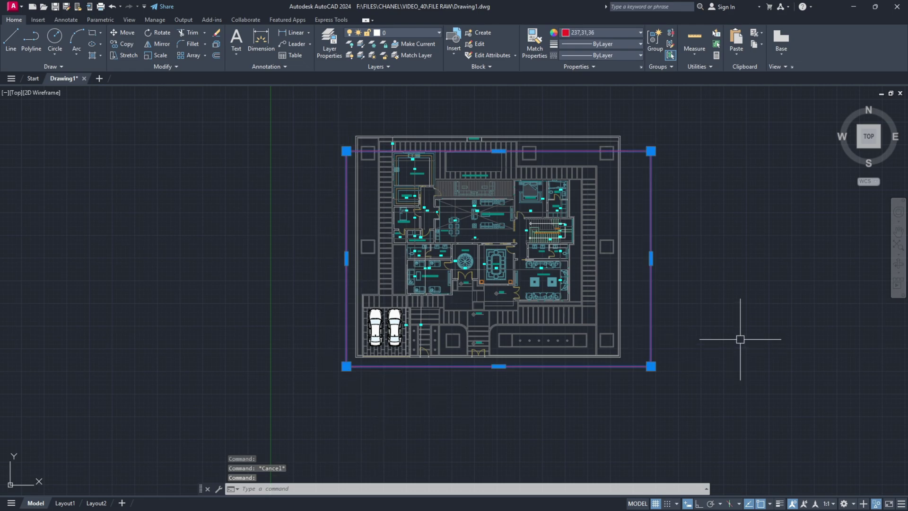
Step: Scale the red rectangle up from its lower-left corner to enclose the whole plan
text(sc)
key(Return)
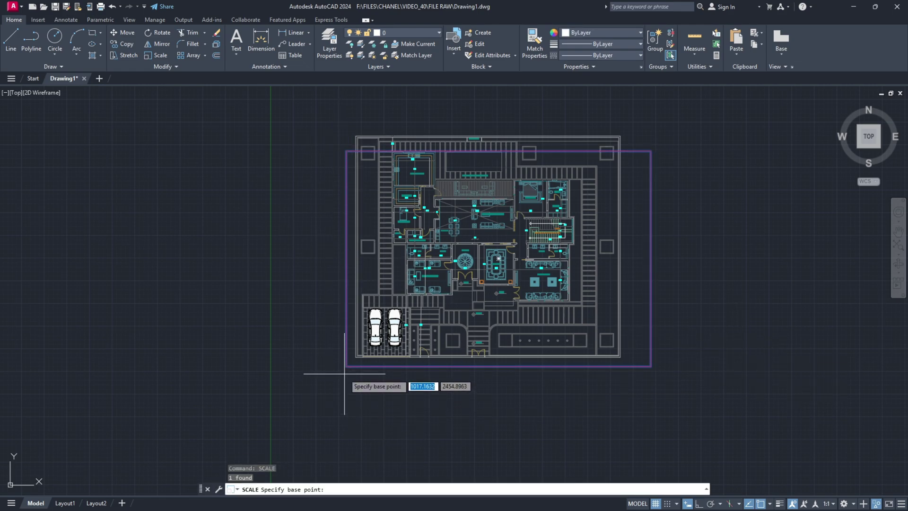
click(346, 367)
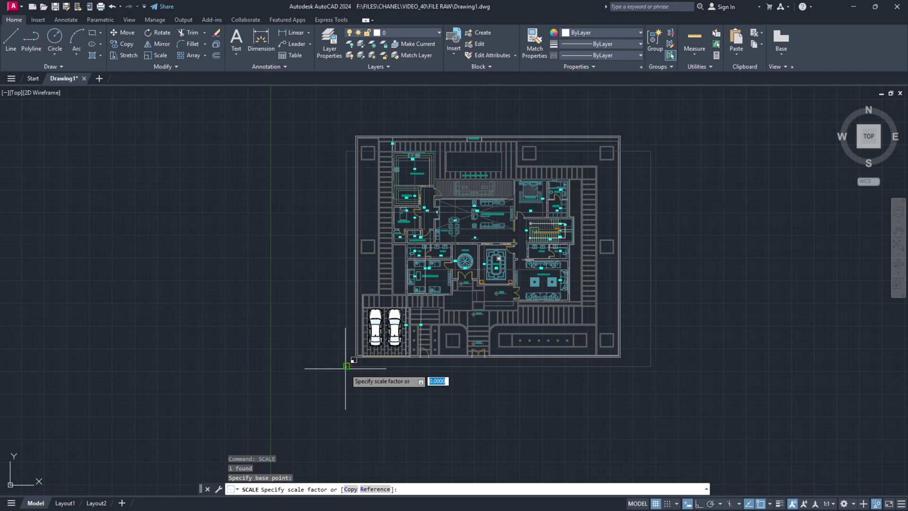
click(203, 427)
scroll(367, 391, down, 2)
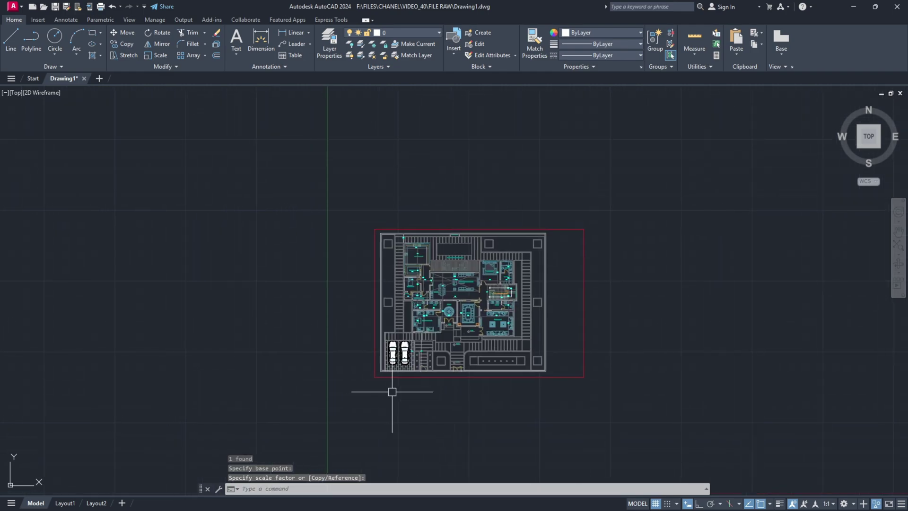
Step: Move the red frame so the floor plan sits evenly inside it
click(578, 378)
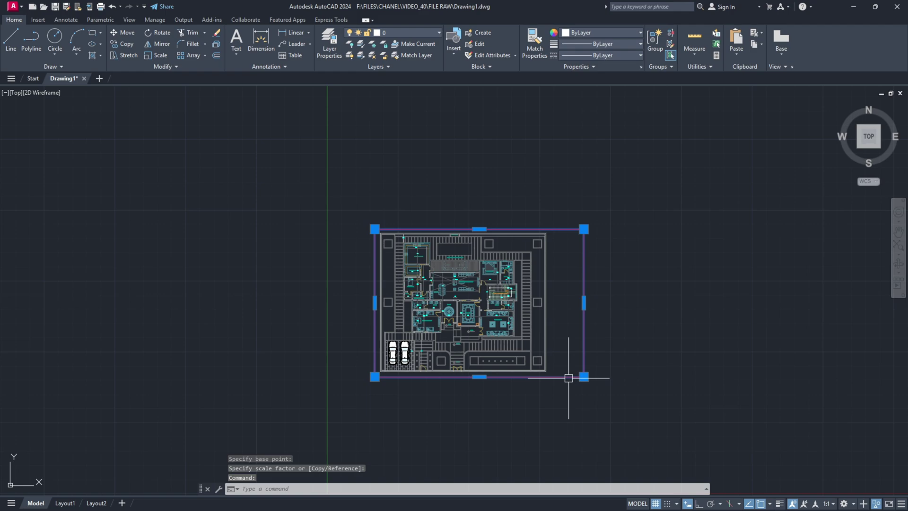
text(M)
key(Return)
click(545, 410)
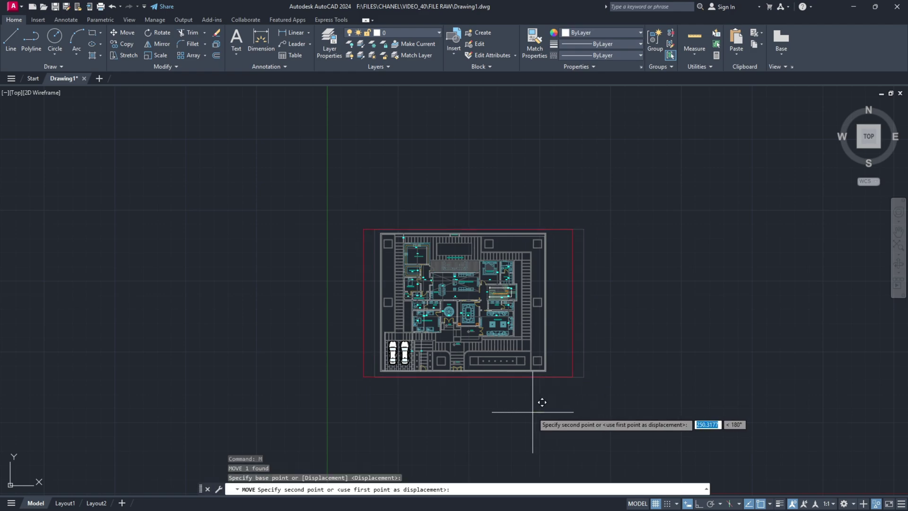
click(532, 412)
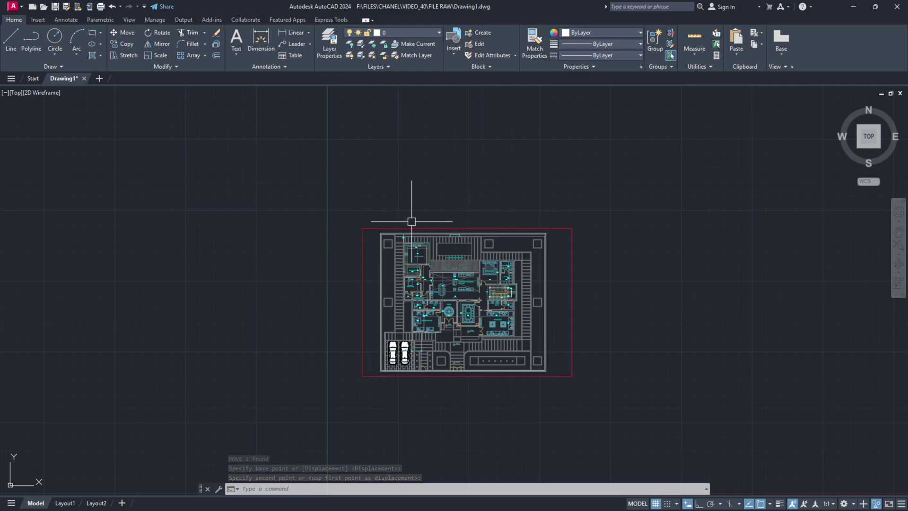
mouse_move(609, 328)
middle_down()
mouse_move(594, 322)
mouse_move(661, 341)
middle_up()
scroll(631, 339, up, 2)
scroll(662, 341, down, 2)
scroll(662, 341, up, 2)
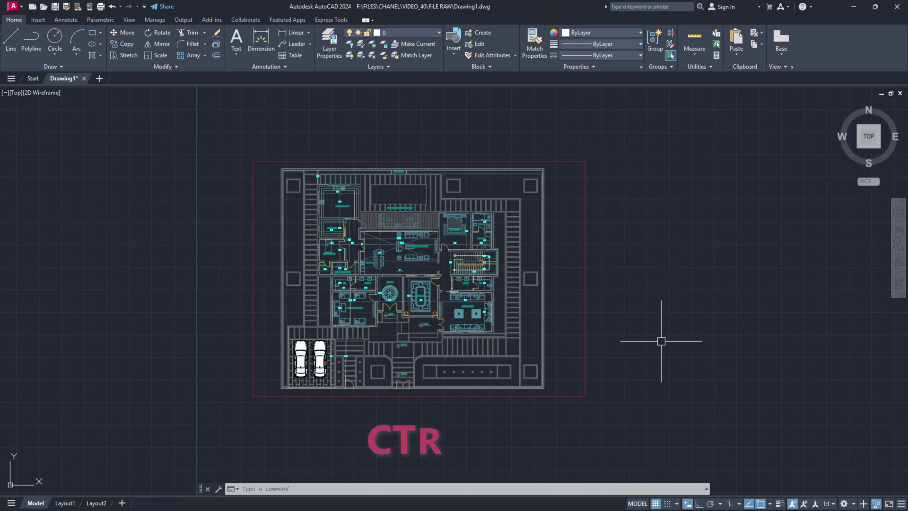
Step: Select DWG To PDF.pc3 as the printer/plotter in the Plot - Model dialog
key(ctrl+p)
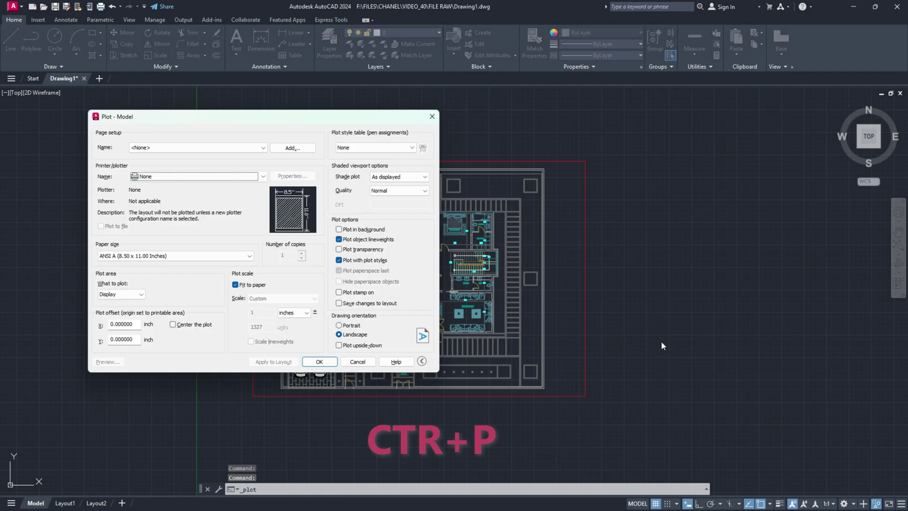
drag(271, 118, 639, 141)
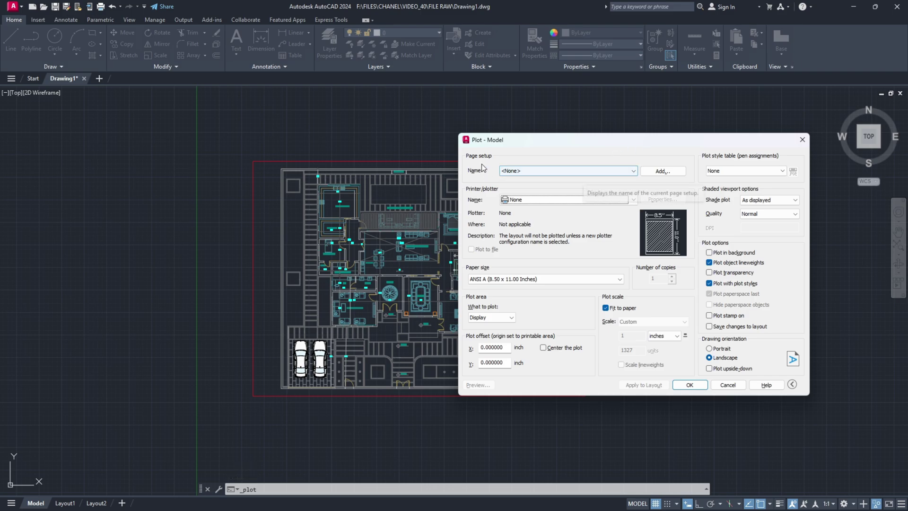
click(505, 201)
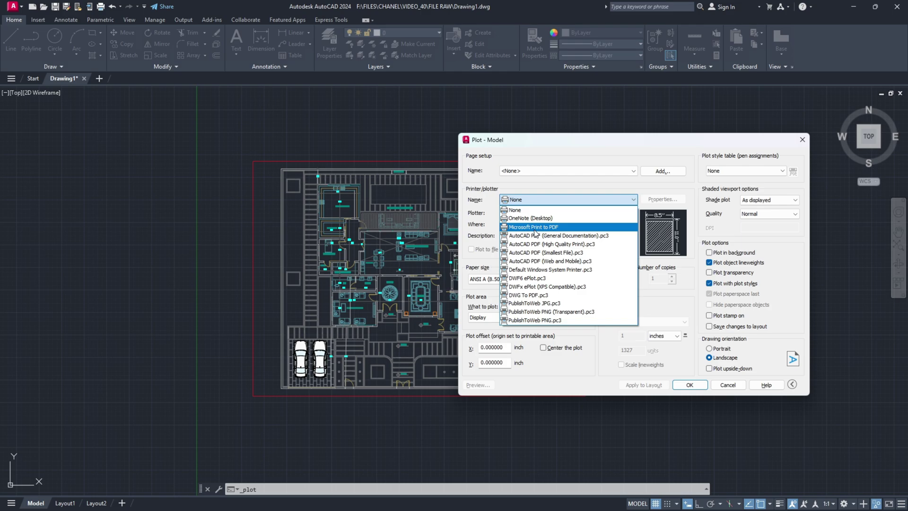
click(530, 295)
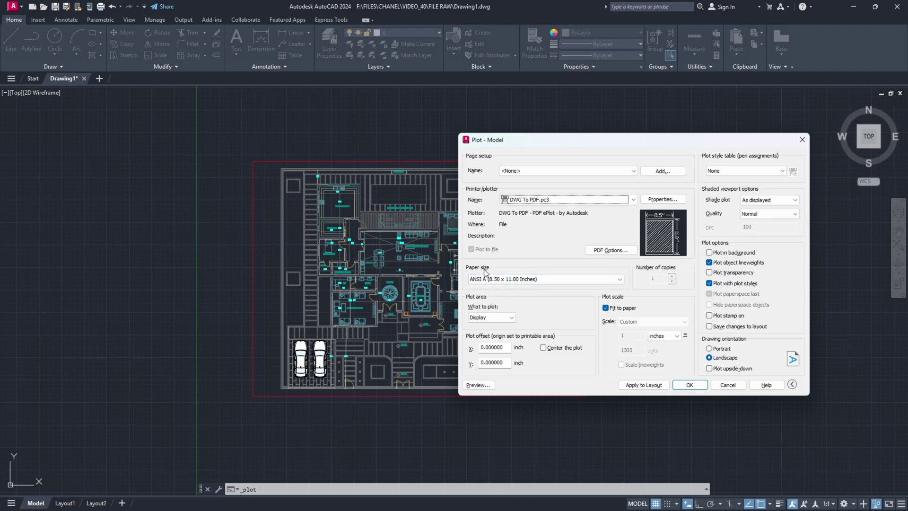
Step: Choose ISO A3 (297.00 x 420.00 MM) from the paper size list
click(502, 280)
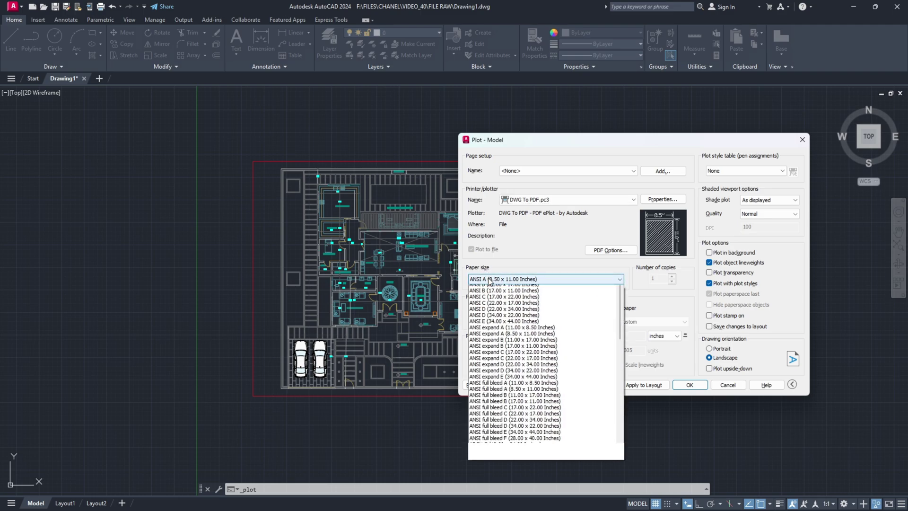
drag(621, 317, 624, 382)
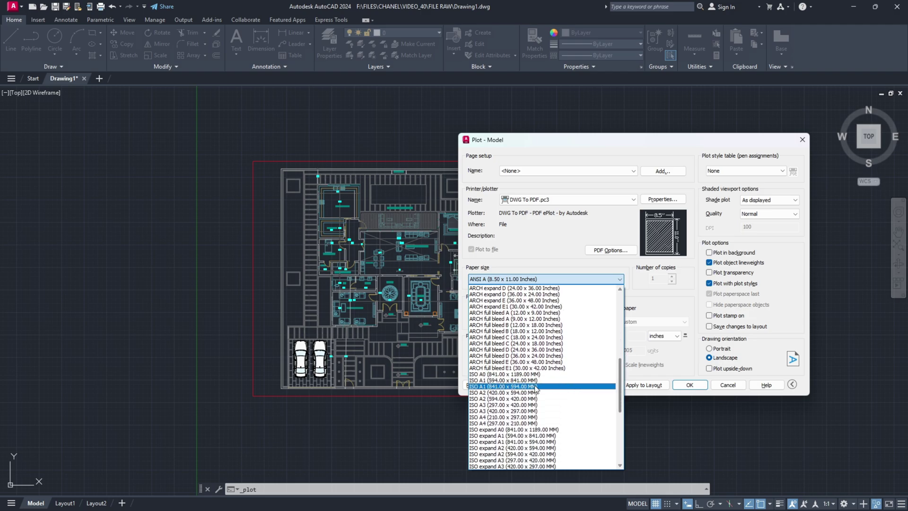
click(513, 405)
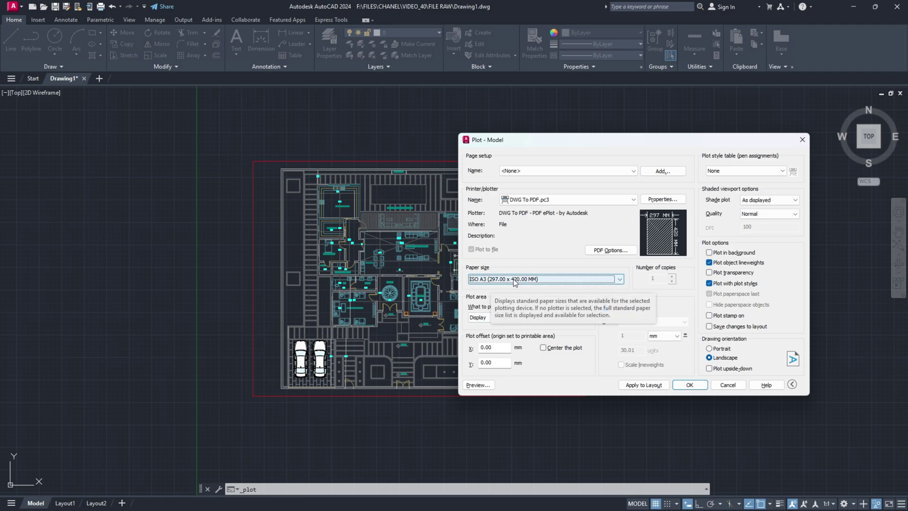
Step: Set What to plot to Window using the red frame's opposite corners, and centre the plot
click(483, 318)
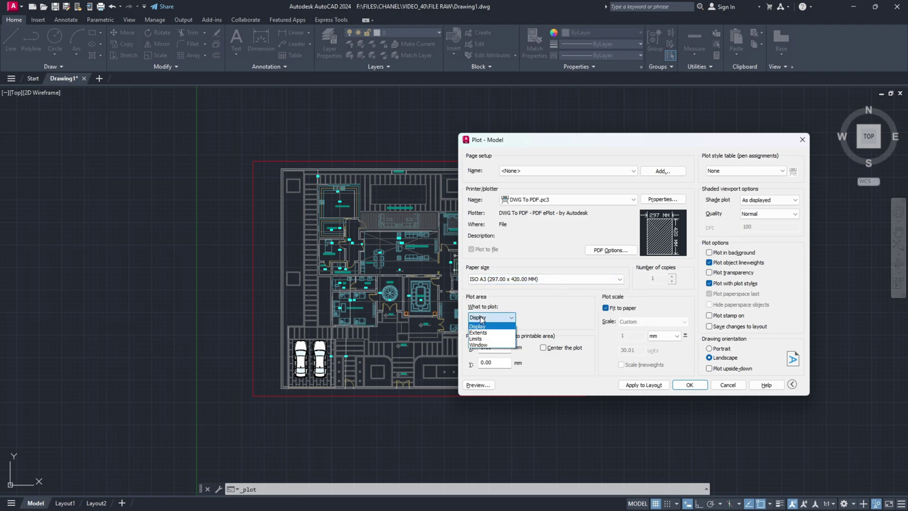
click(488, 345)
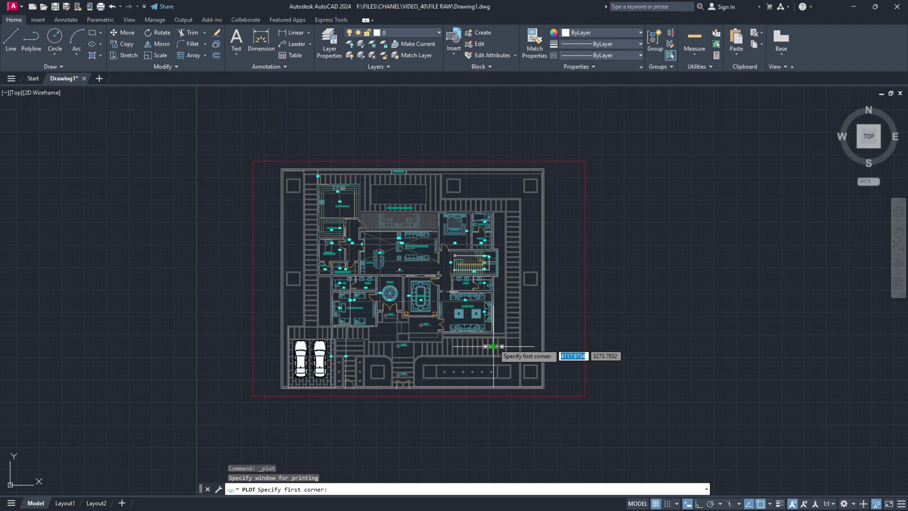
click(586, 396)
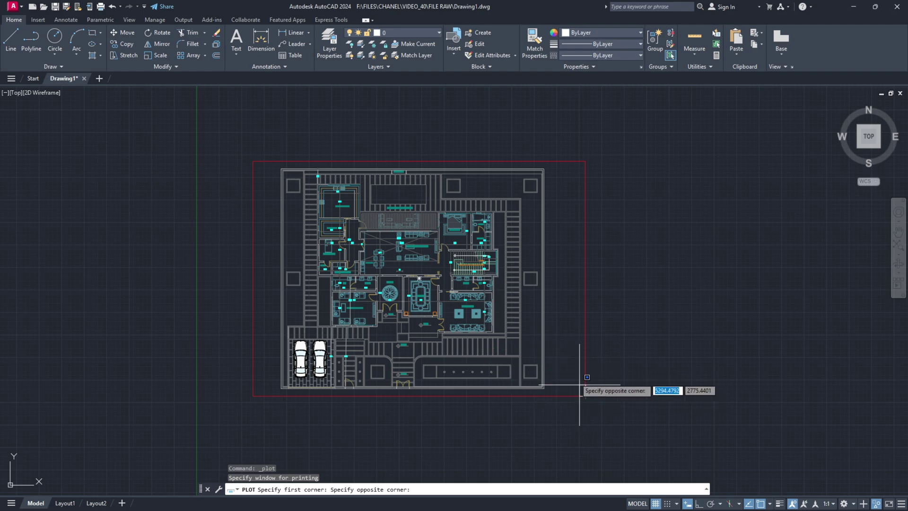
click(254, 161)
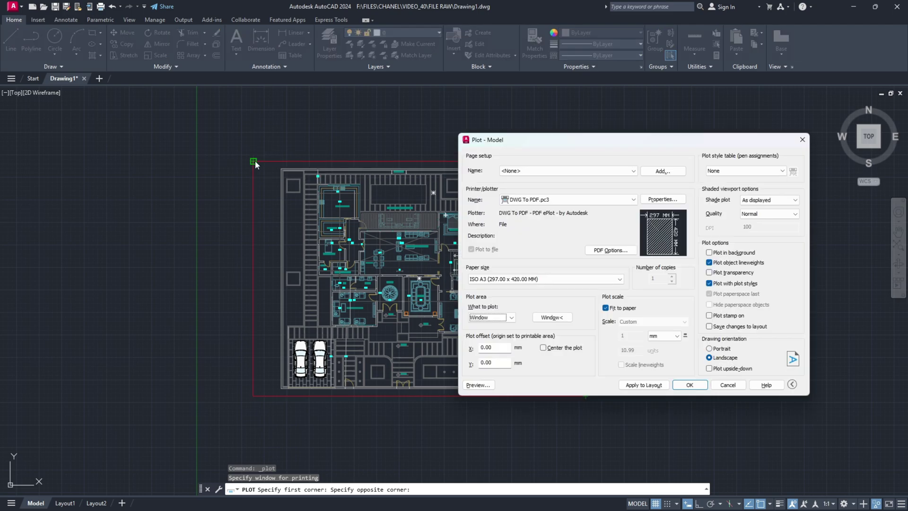
click(543, 348)
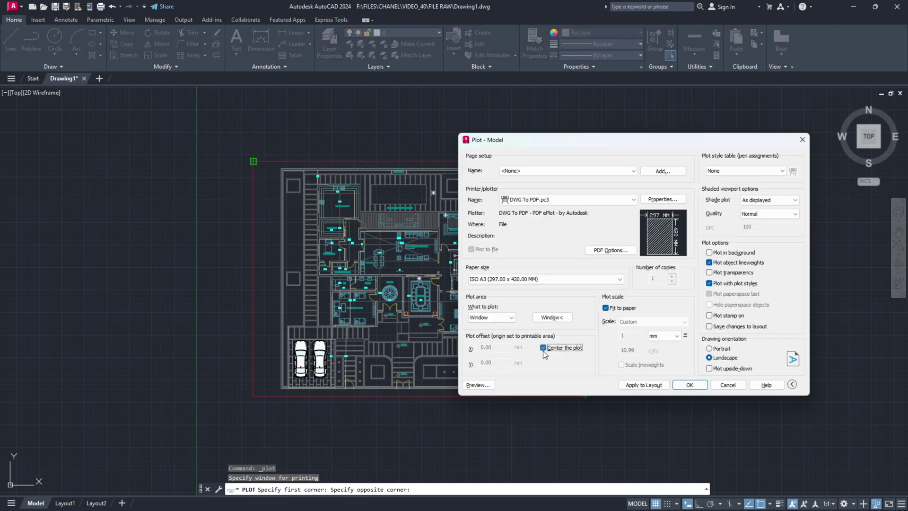
click(478, 385)
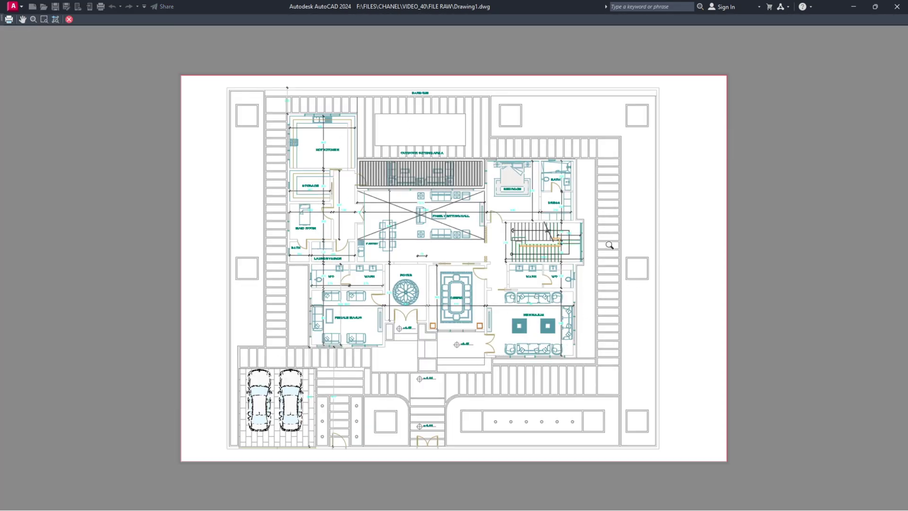
key(Escape)
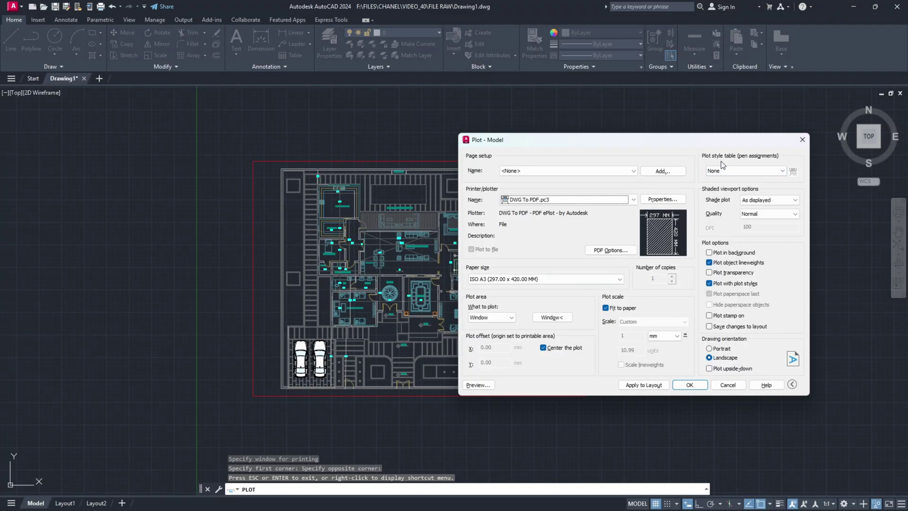
Step: Apply Grayscale.ctb to all layouts and set shaded viewport quality to Maximum
click(734, 176)
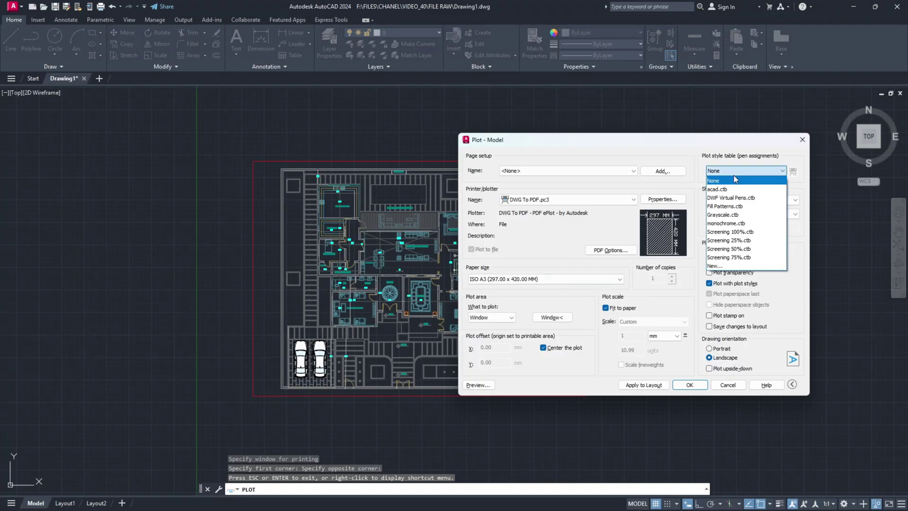
click(728, 219)
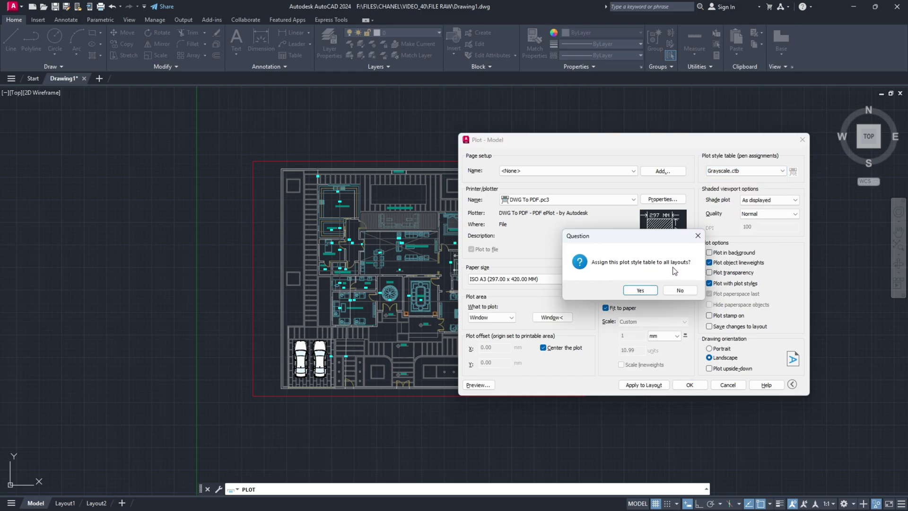
click(641, 290)
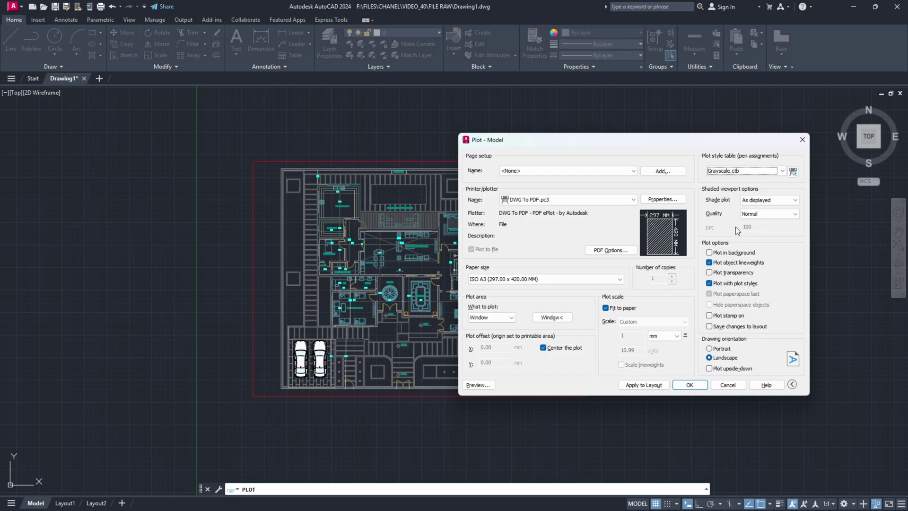
click(751, 216)
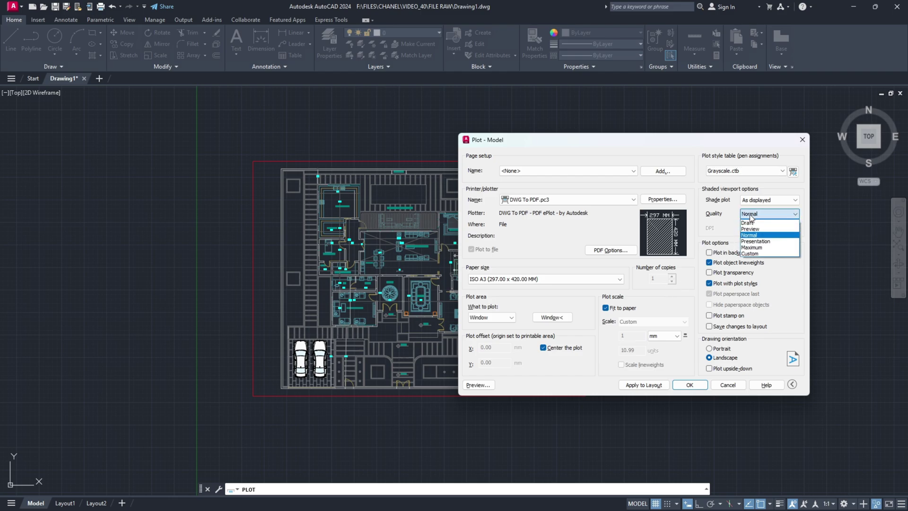
click(749, 247)
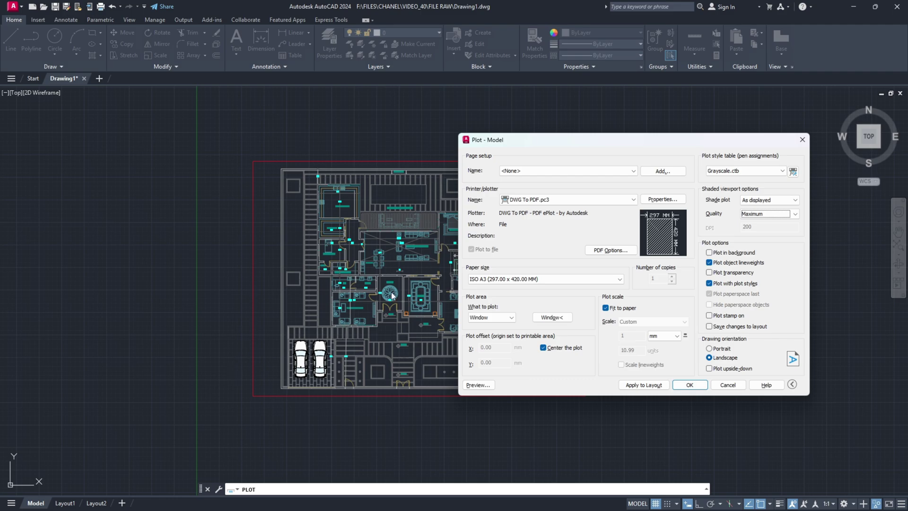
drag(502, 141, 674, 143)
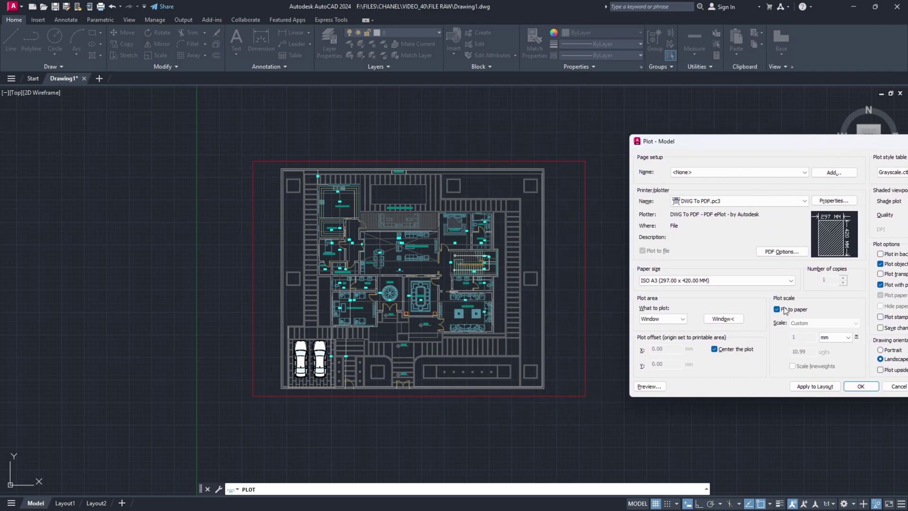
drag(758, 142, 540, 137)
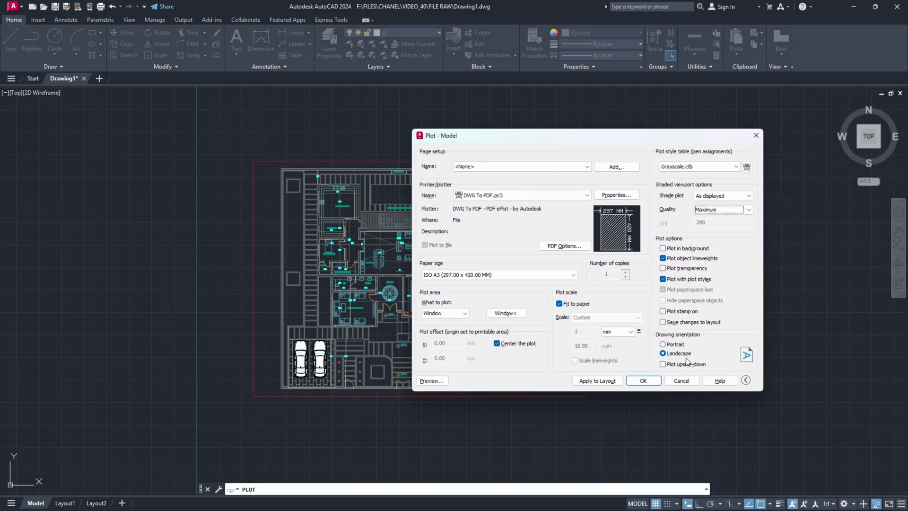
Step: Plot the drawing to DWG TO PSD.pdf on the Desktop, then switch to Photoshop
click(645, 380)
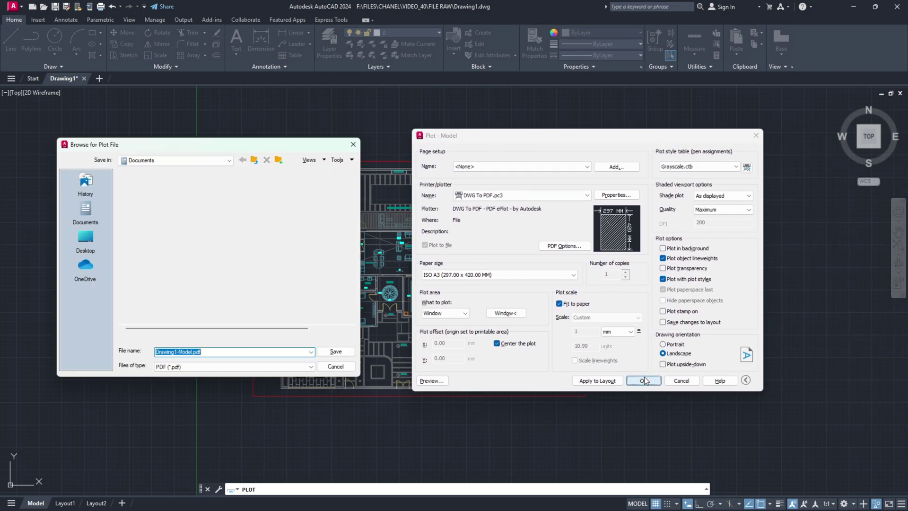
click(85, 239)
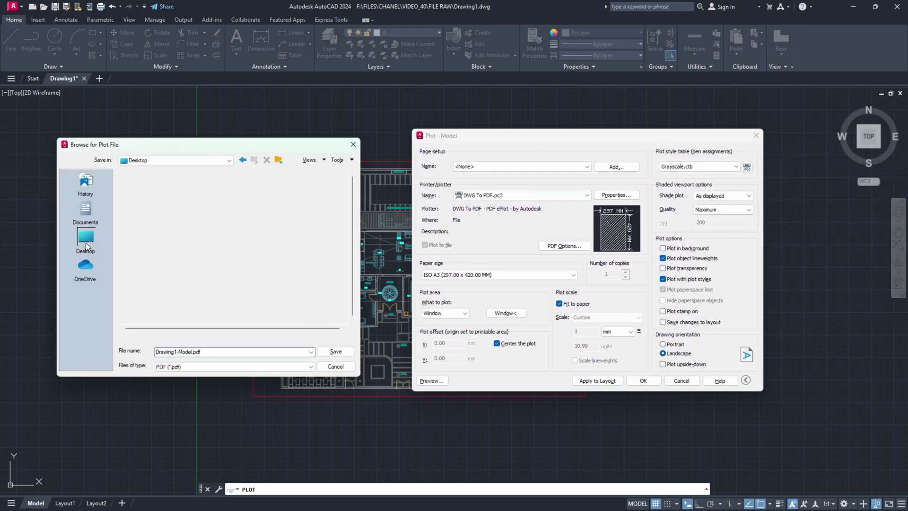
double_click(218, 353)
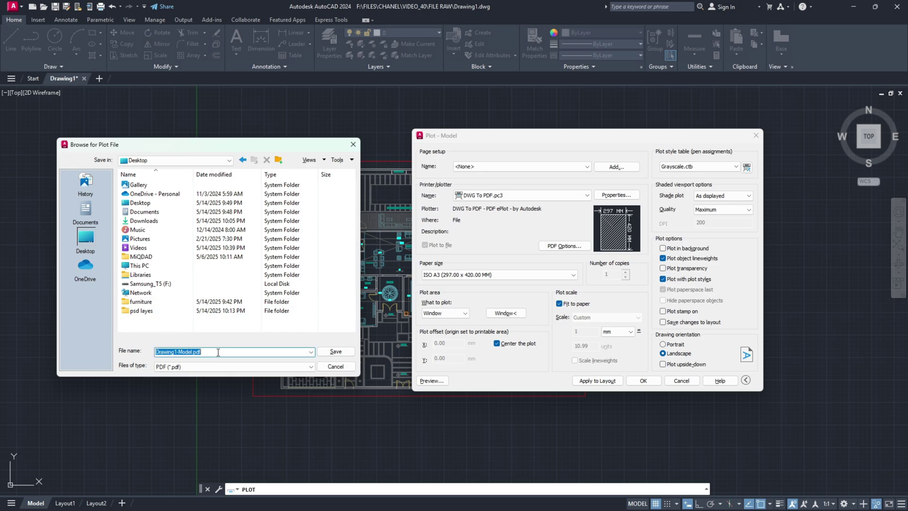
text(A)
text(DWG TO)
text( PSD)
click(336, 353)
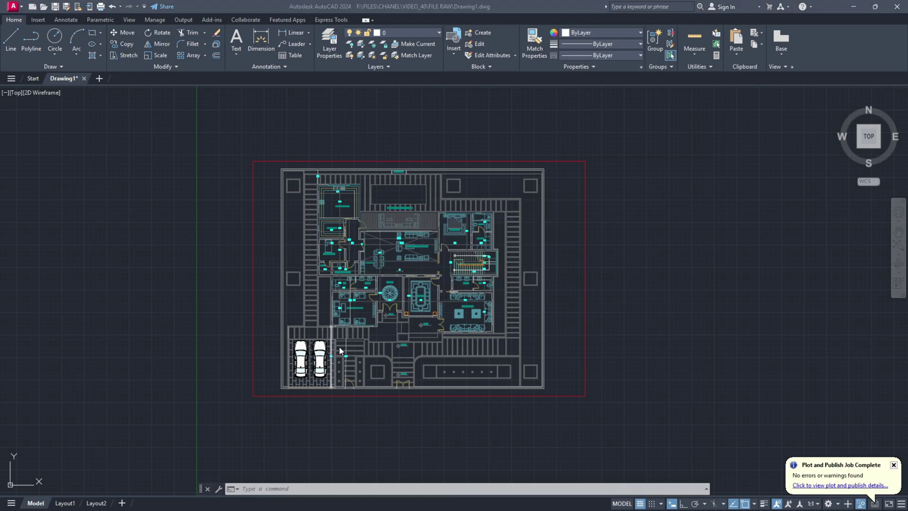
key(alt+Tab)
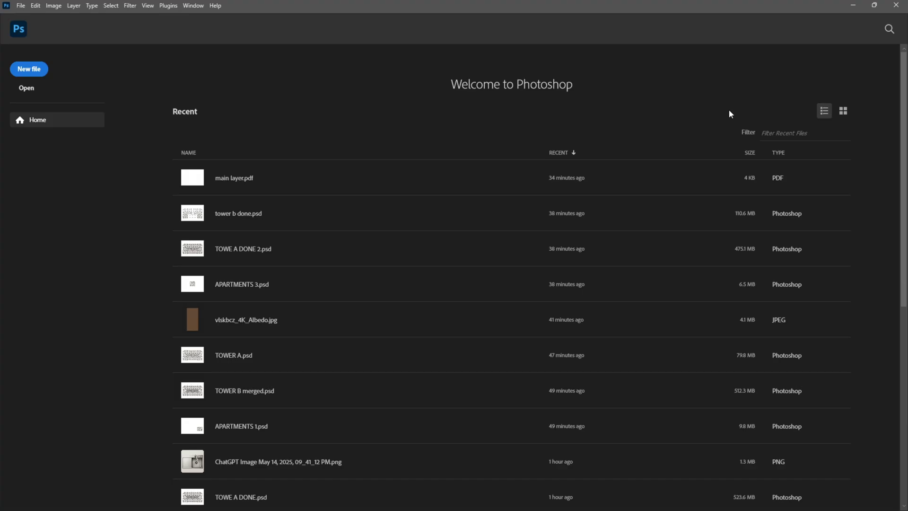
Step: Open DWG TO PSD.pdf from the Desktop, accepting the Import PDF settings at 300 ppi
click(26, 88)
click(39, 128)
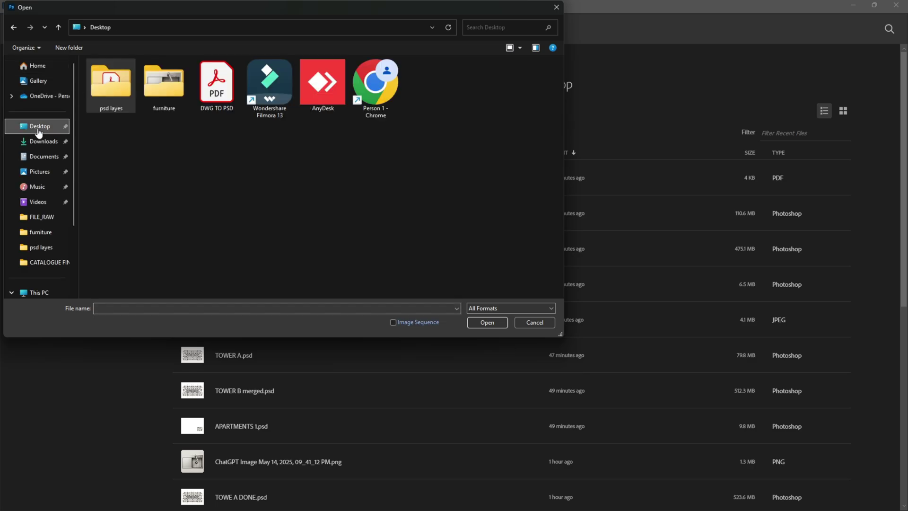
click(210, 99)
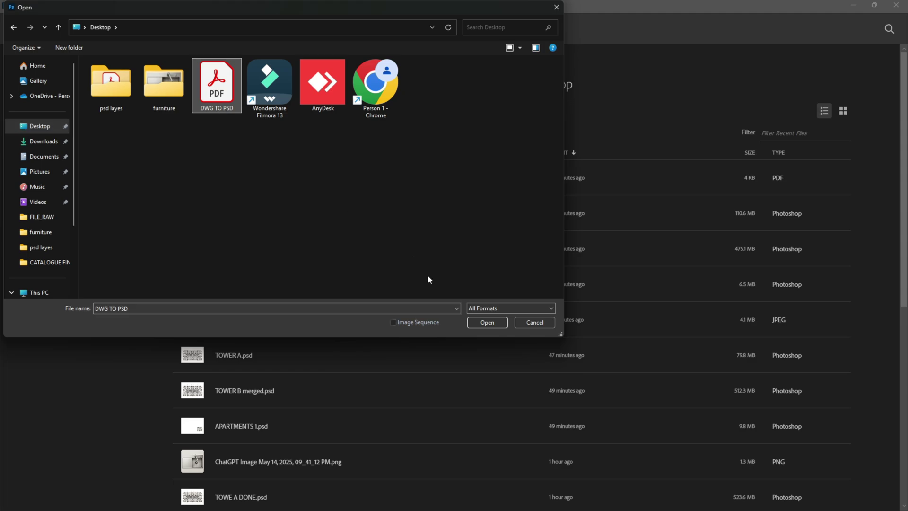
click(475, 320)
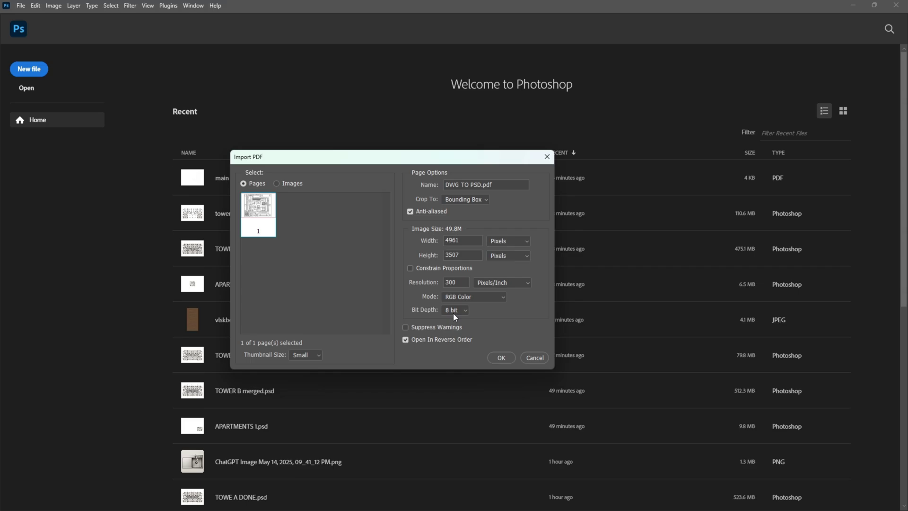
click(497, 358)
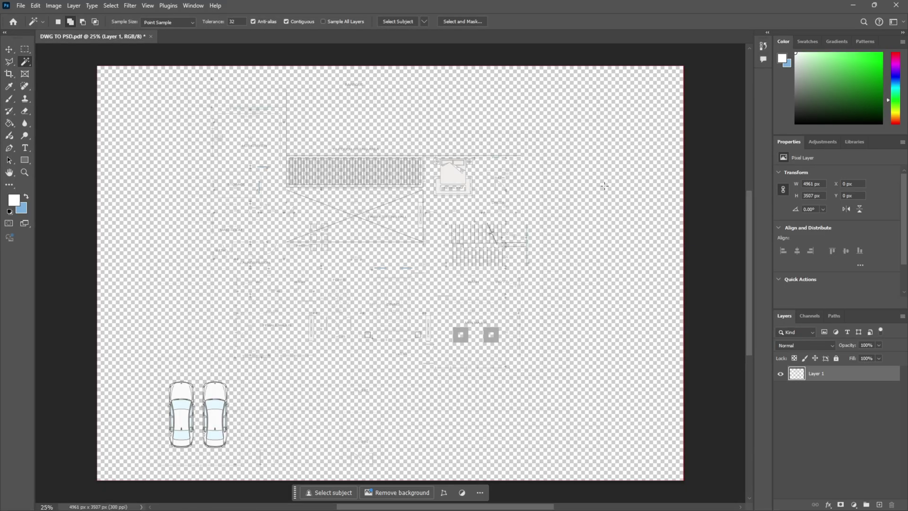
Step: Add Layer 2 below Layer 1 and fill it with white using the Paint Bucket
scroll(573, 320, down, 1)
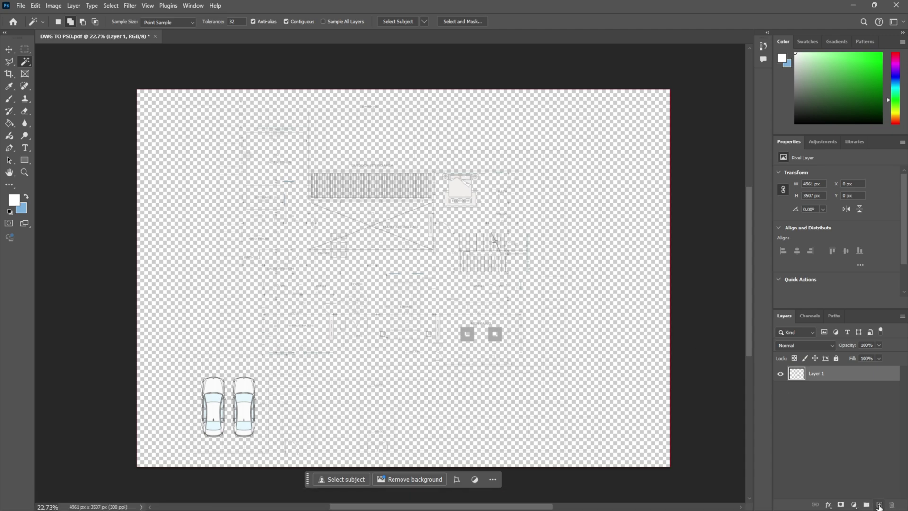
click(879, 506)
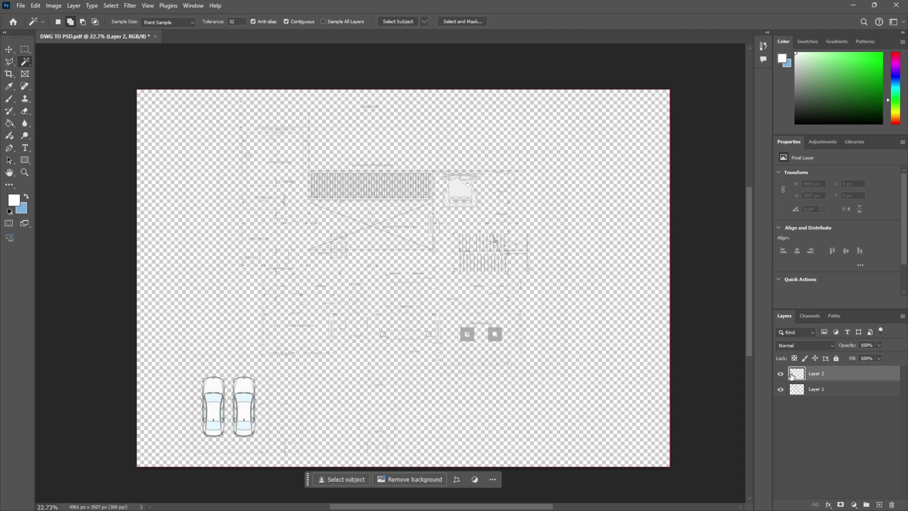
drag(797, 375, 797, 404)
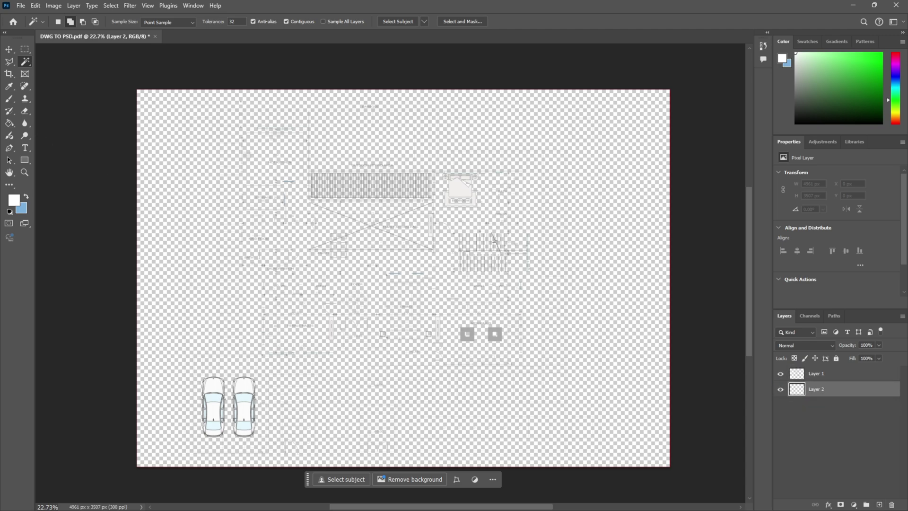
click(9, 123)
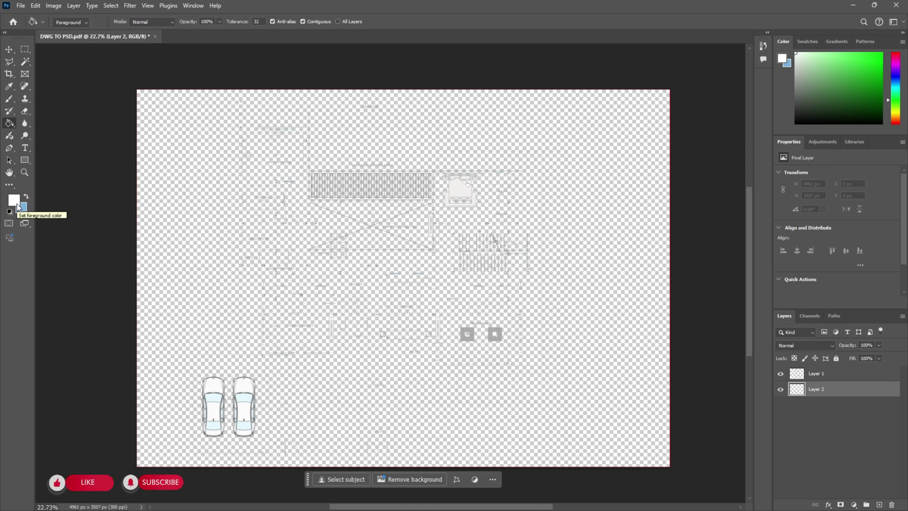
click(161, 209)
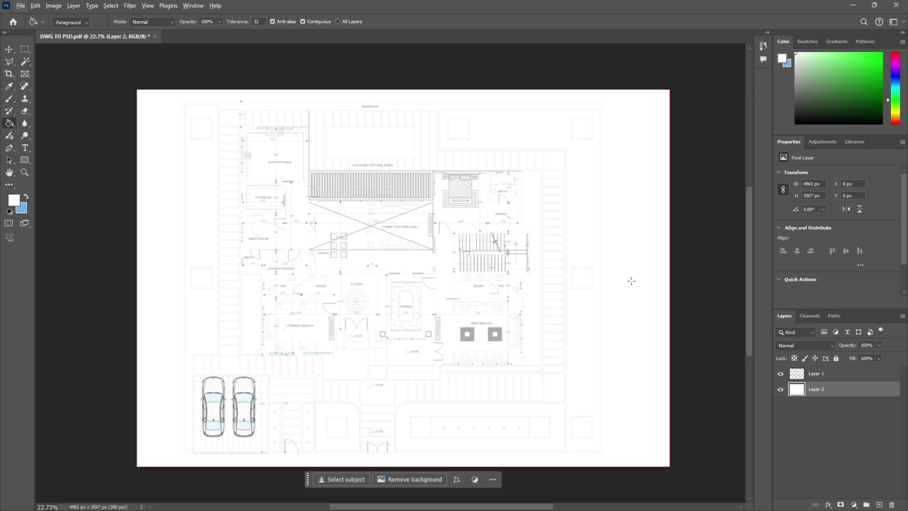
Step: Alt-drag Layer 1 into copies, select them all, and merge with Ctrl+E
alt+drag(847, 374, 832, 461)
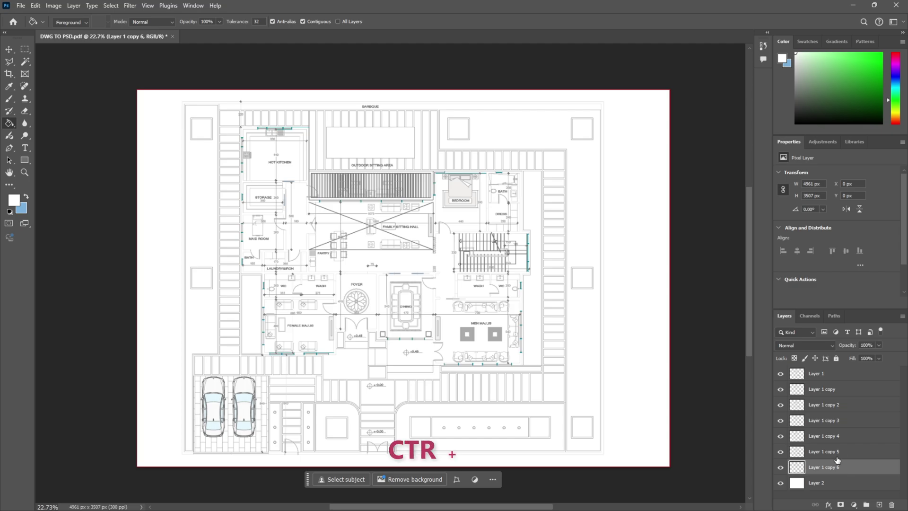
shift+click(823, 373)
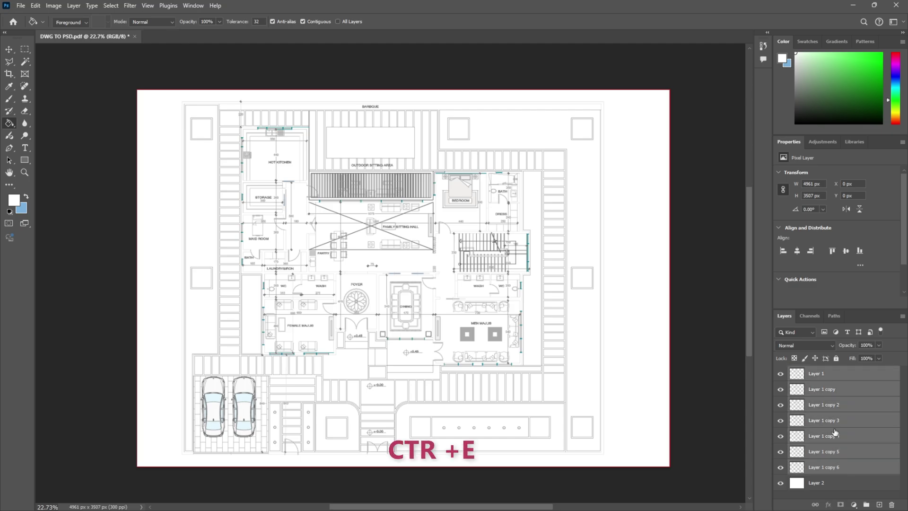
key(ctrl+e)
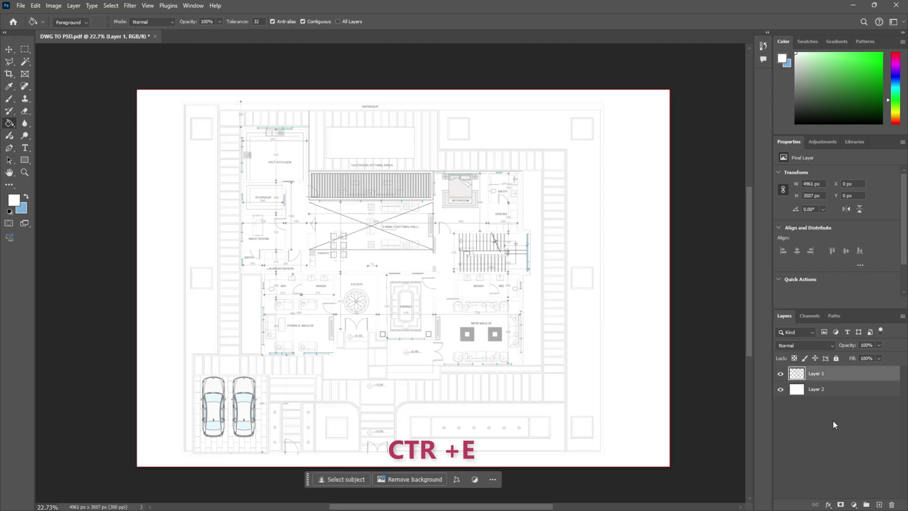